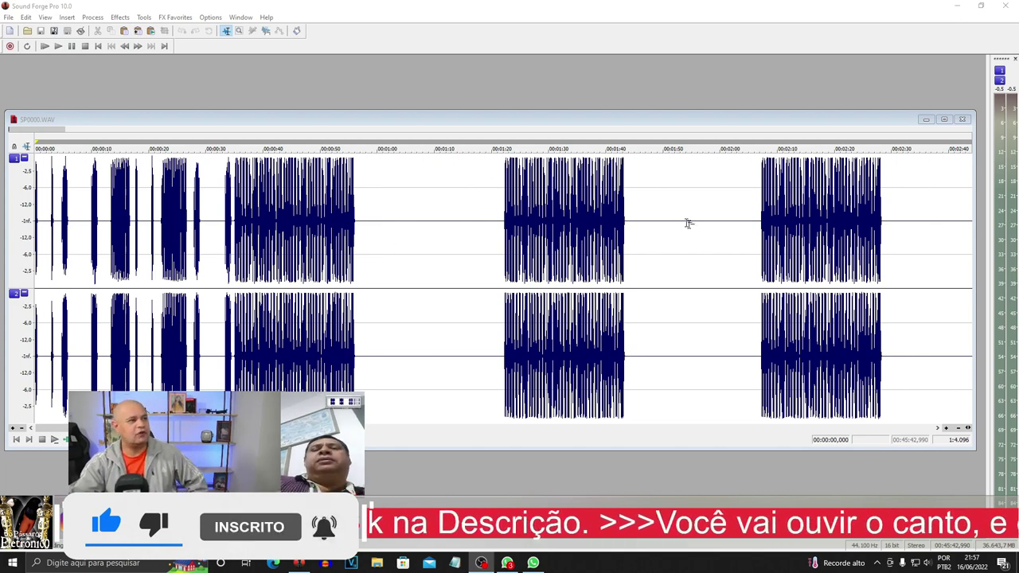
Browse for an audio file to open in the AR folder inside MODELO### > SOM DE ÁGUA 15 MN.
left_click(705, 239)
scroll(705, 237, "down", 3)
scroll(705, 237, "down", 2)
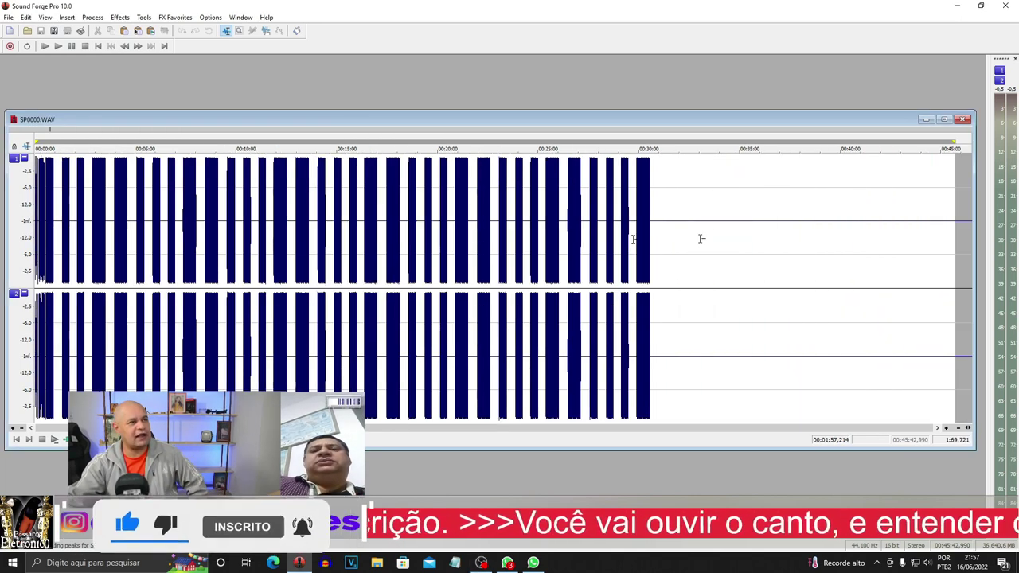
left_click(26, 30)
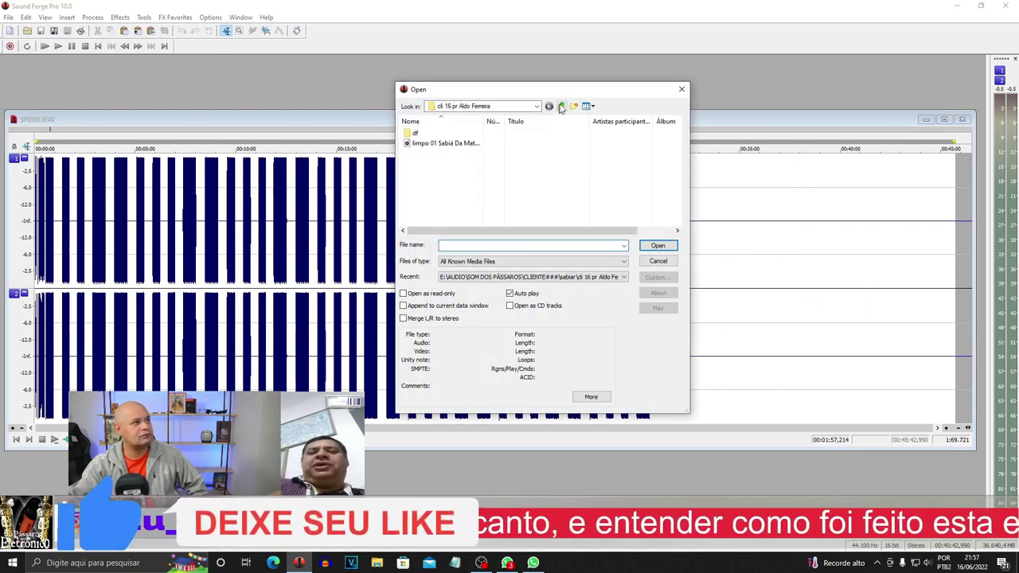
left_click(561, 107)
left_click(561, 106)
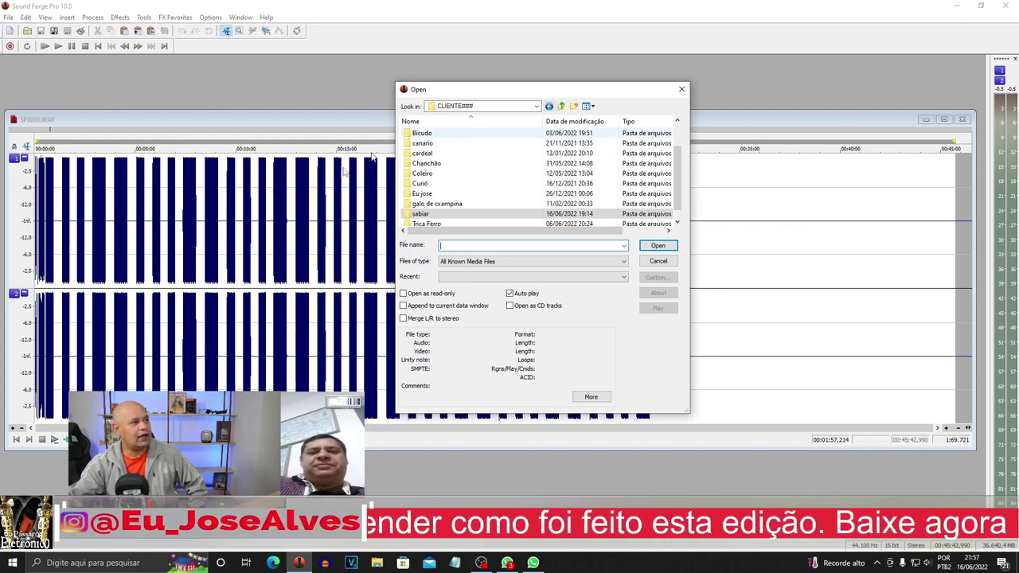
left_click(561, 106)
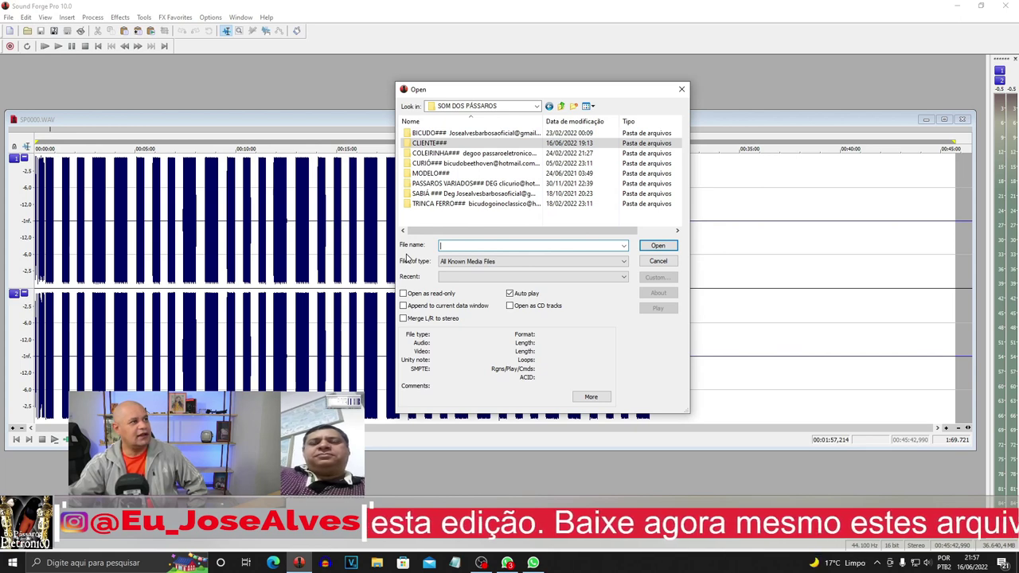
left_click(436, 174)
double_click(438, 175)
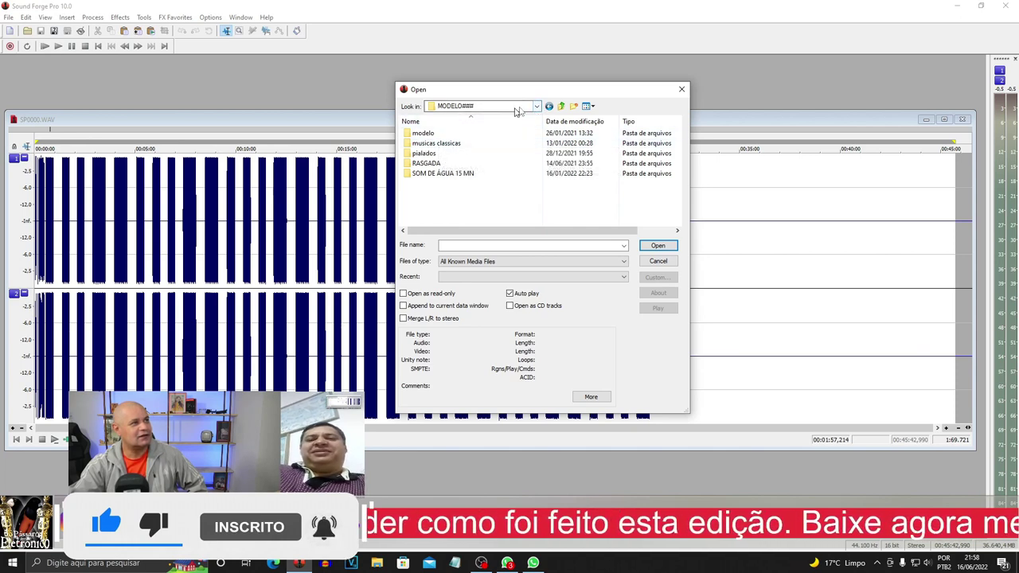
double_click(436, 174)
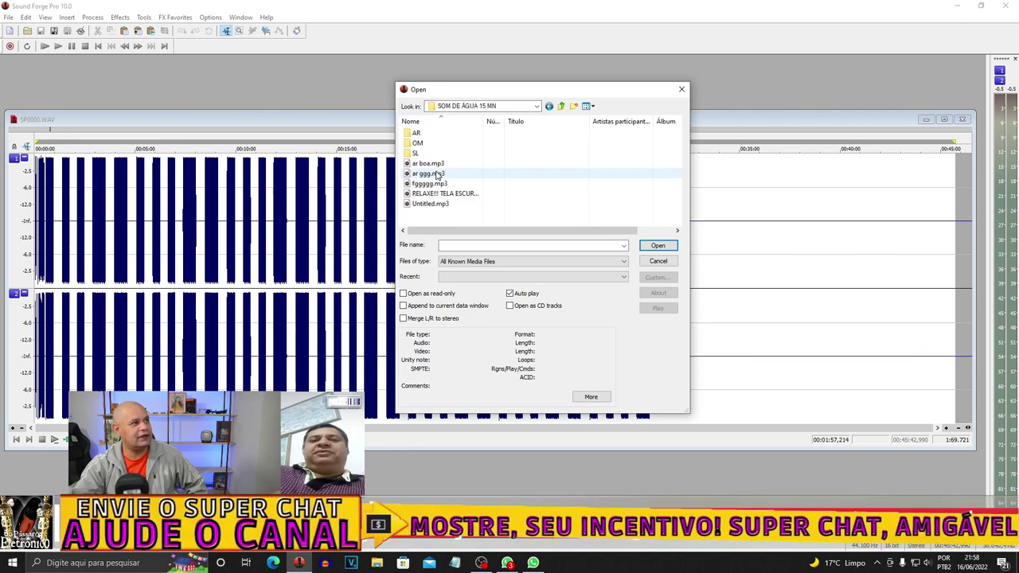
double_click(416, 133)
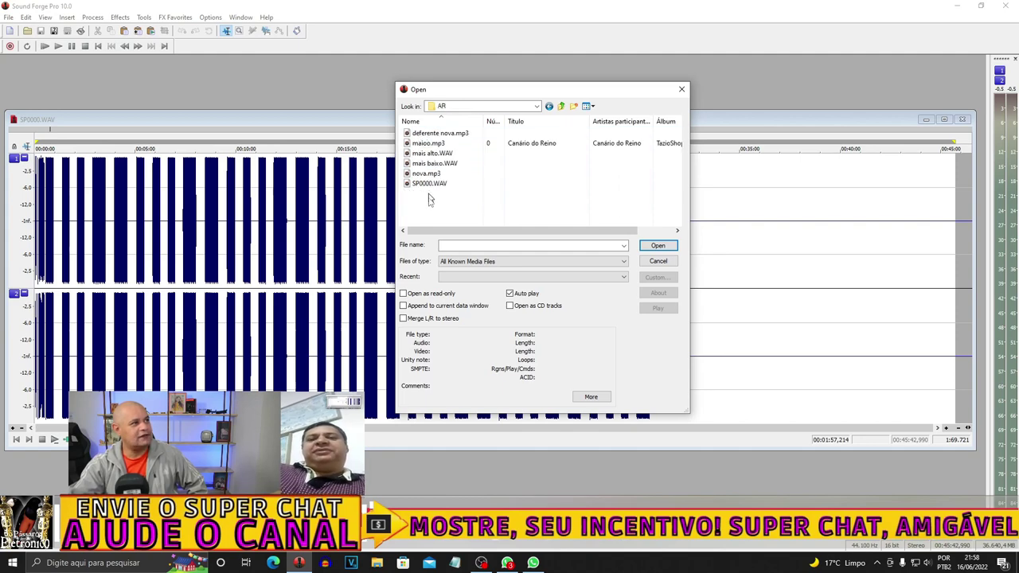
Preview several recordings in the AR folder and open mais alto.WAV.
left_click(430, 133)
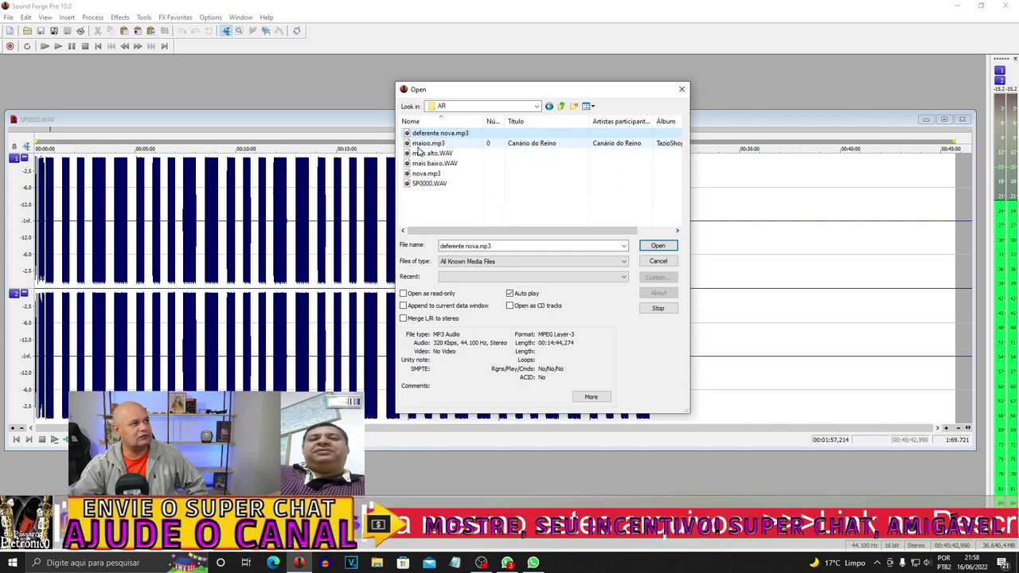
left_click(417, 145)
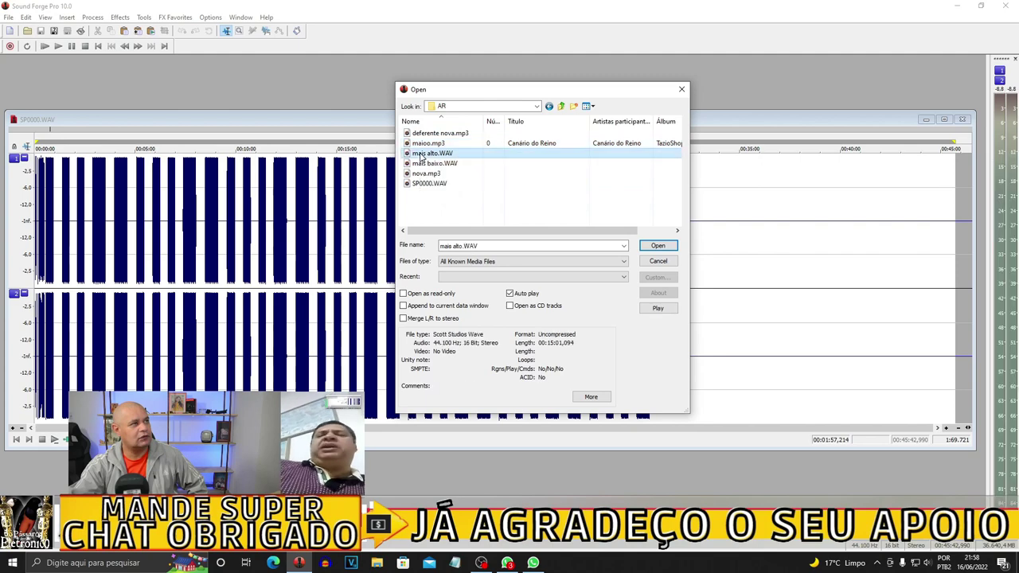
left_click(422, 163)
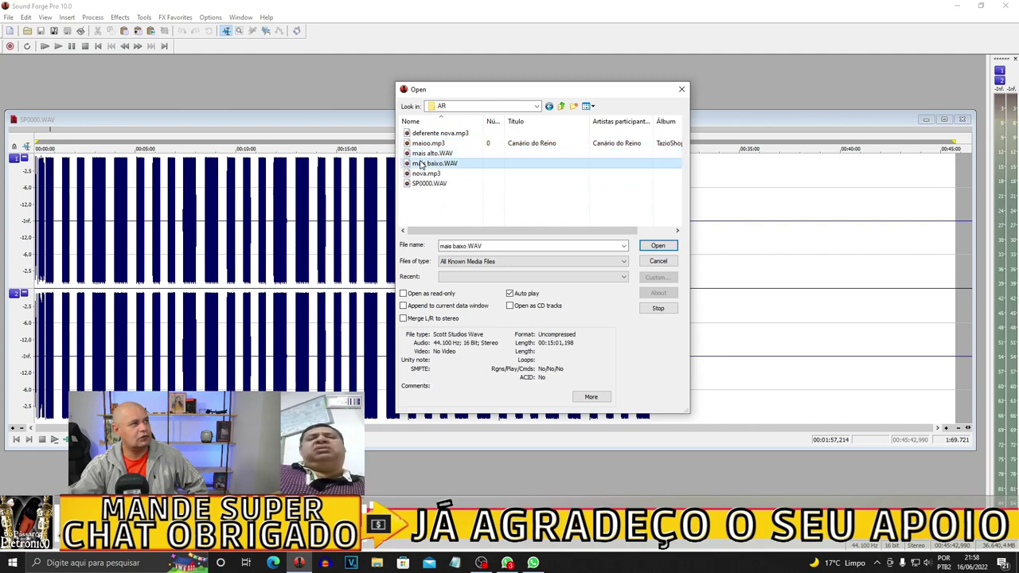
double_click(421, 153)
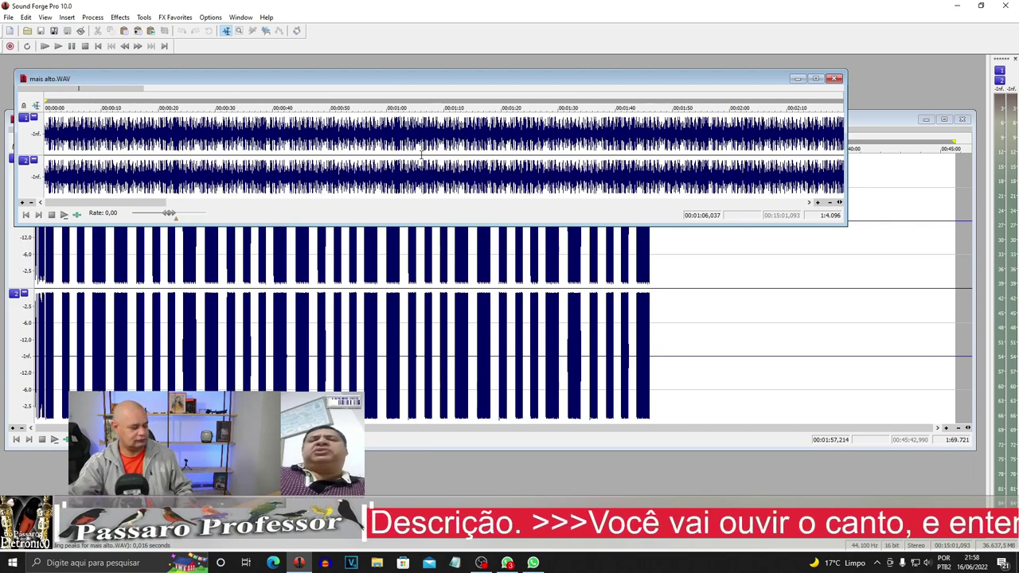
Copy the entire mais alto.WAV audio and paste it into SP0000.WAV after the last song block, at about 00:30:40.
key("ctrl+a")
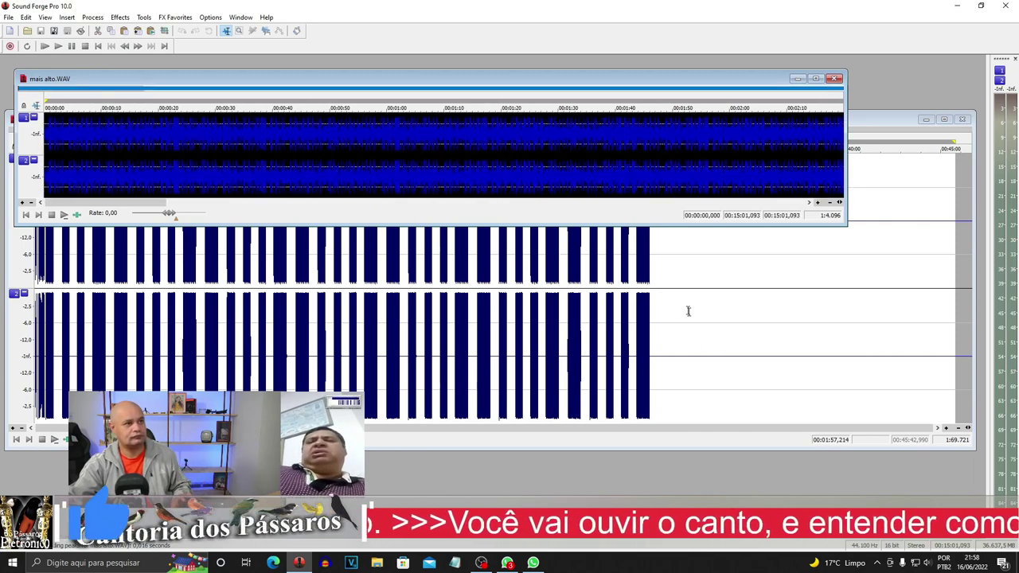
left_click(651, 286)
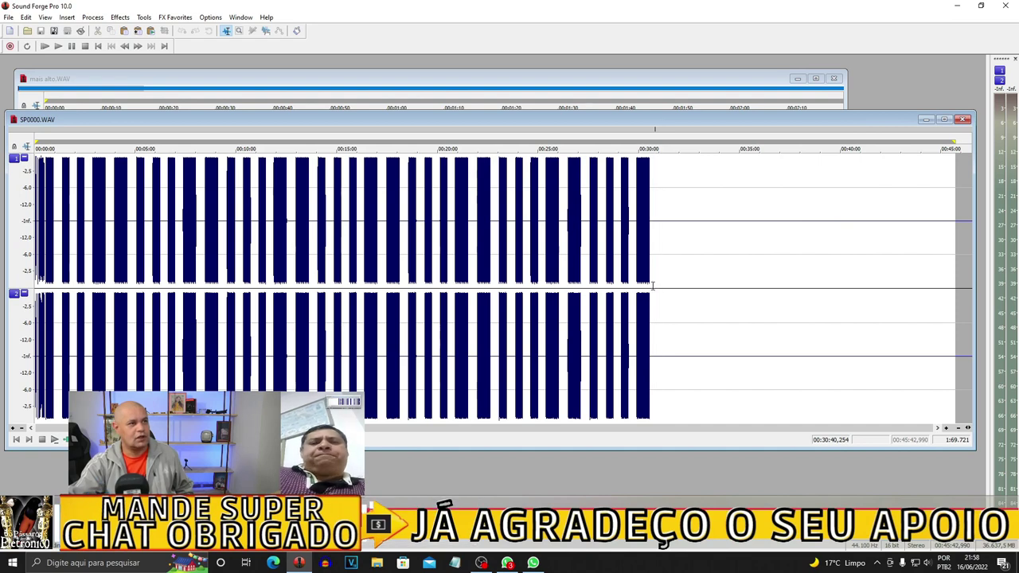
key("ctrl+v")
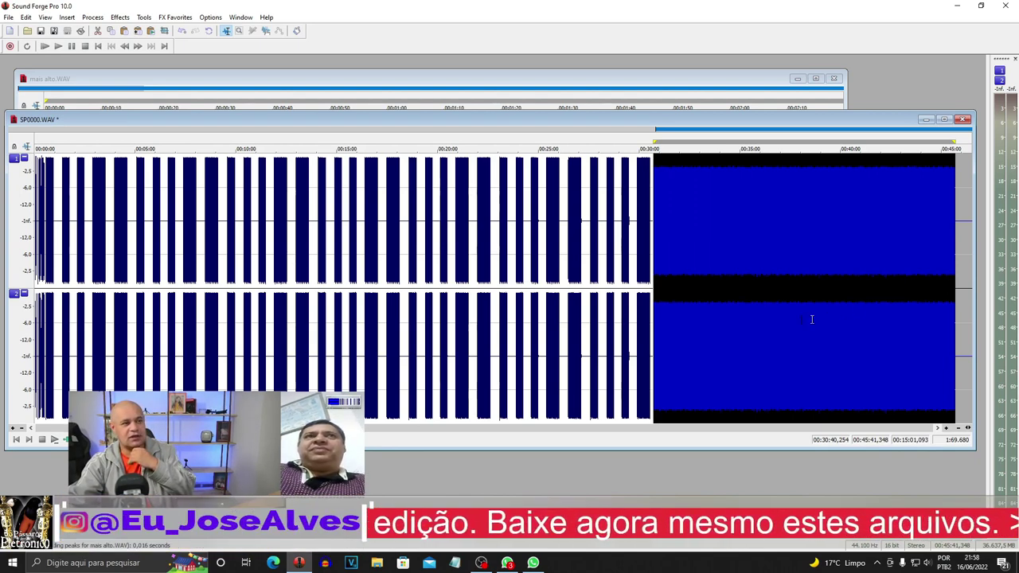
Delete the roughly 8.4-second stretch of mostly silence between the last song block and the pasted audio in SP0000.WAV.
left_click(757, 294)
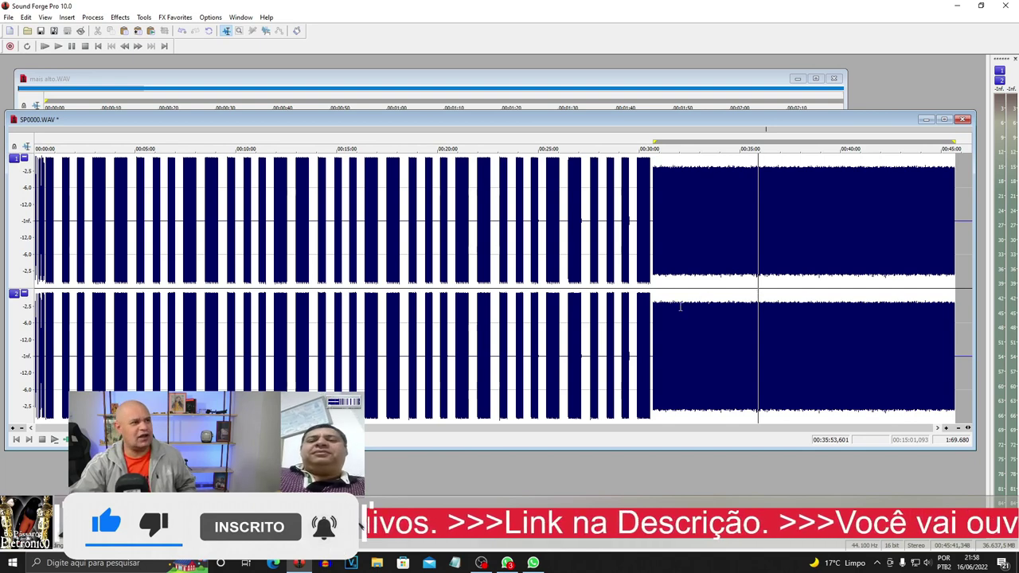
scroll(653, 283, "up", 5)
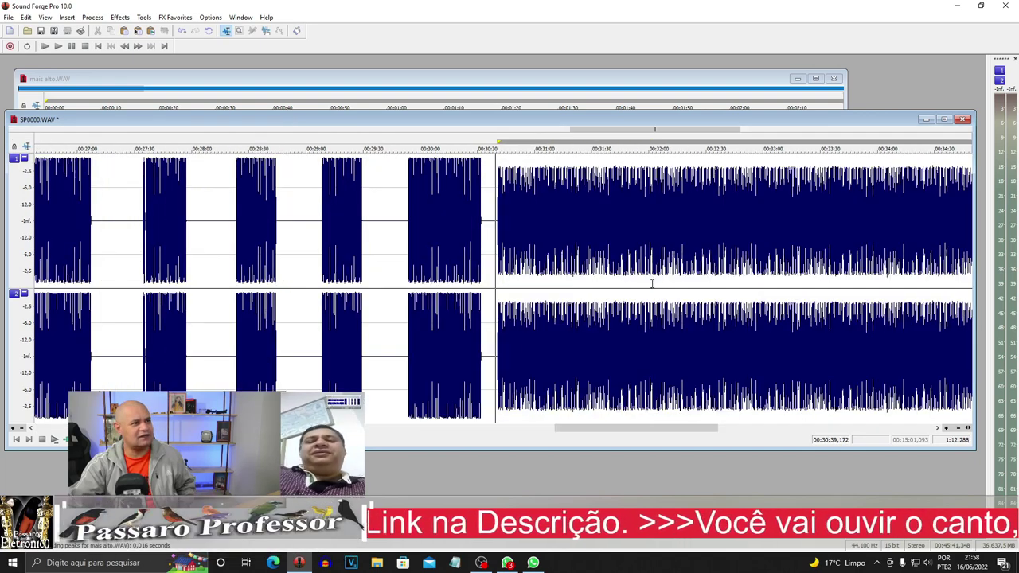
left_click_drag(509, 285, 446, 298)
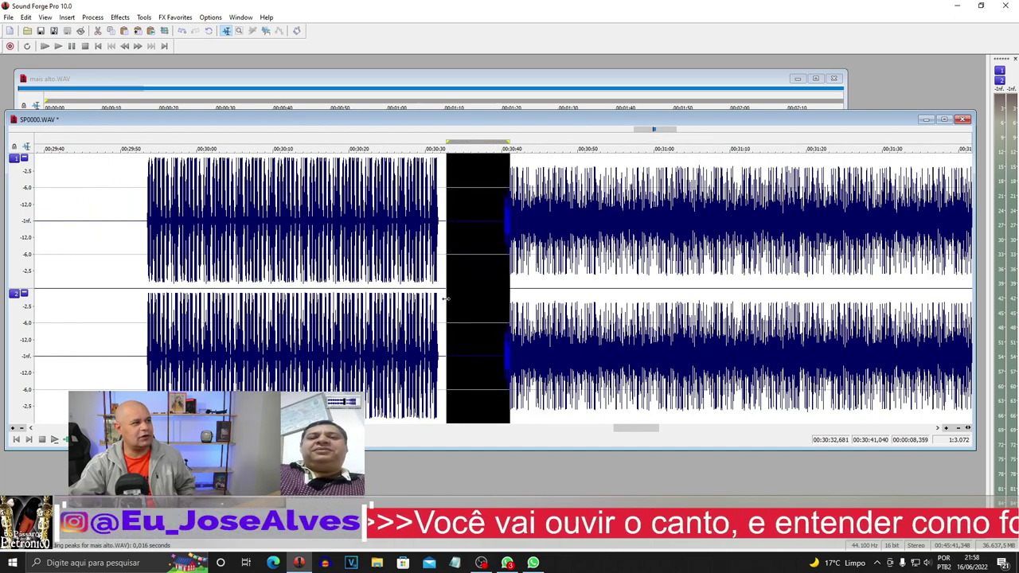
key("Delete")
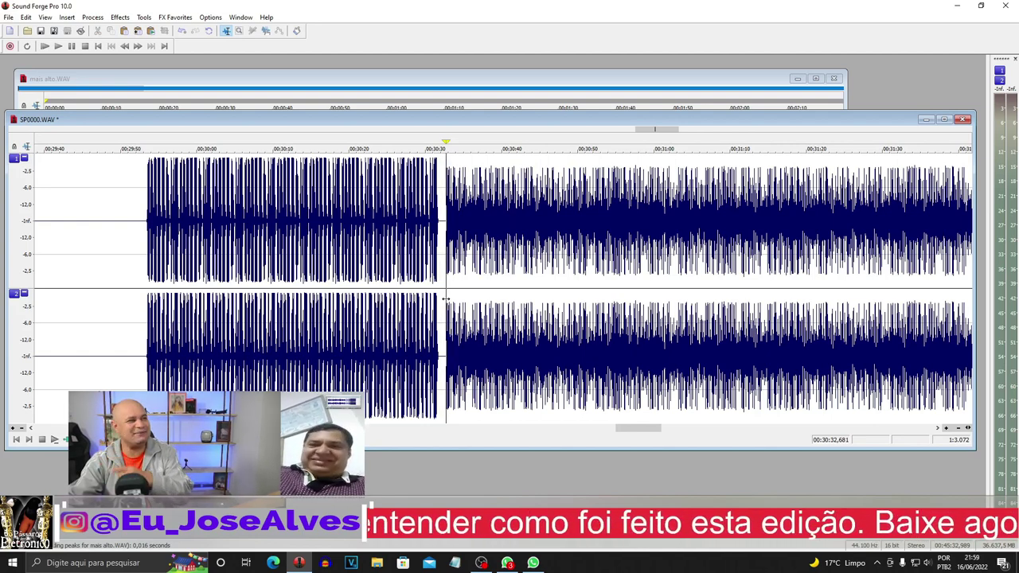
scroll(446, 298, "down", 3)
scroll(445, 298, "down", 2)
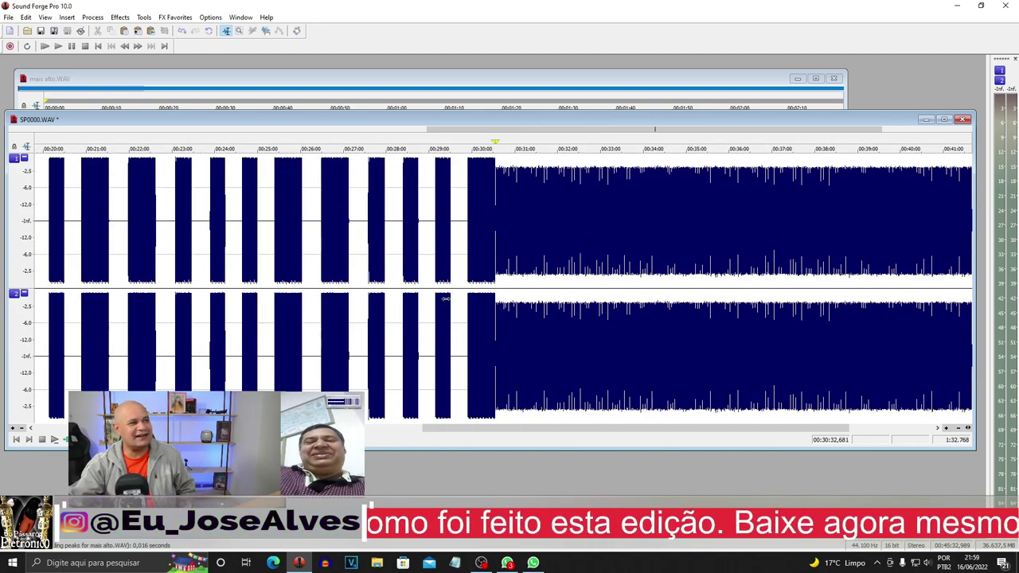
left_click(652, 280)
scroll(652, 280, "down", 1)
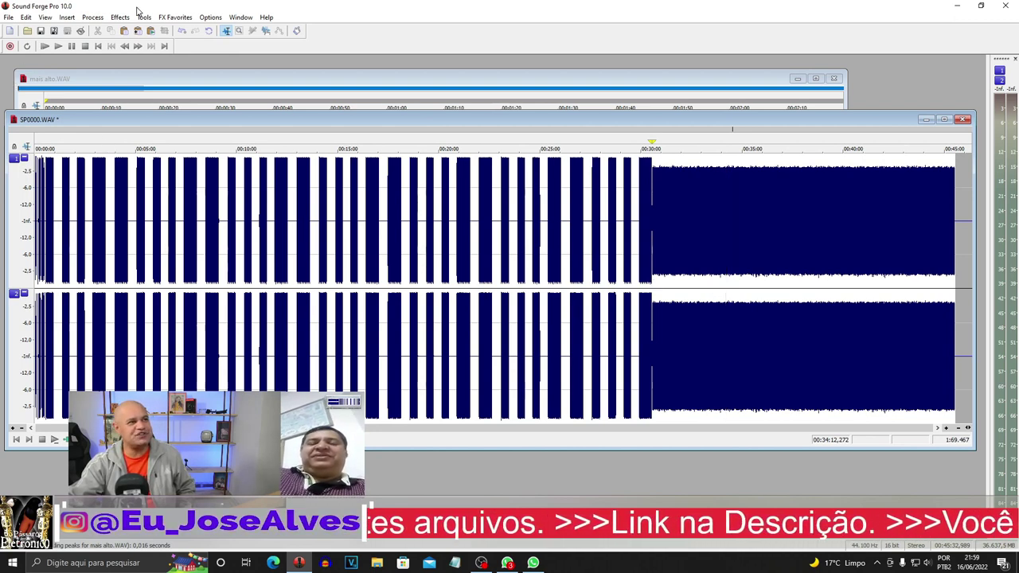
Start saving SP0000.WAV under a new location, creating and opening a folder named ar inside the df folder.
left_click(7, 16)
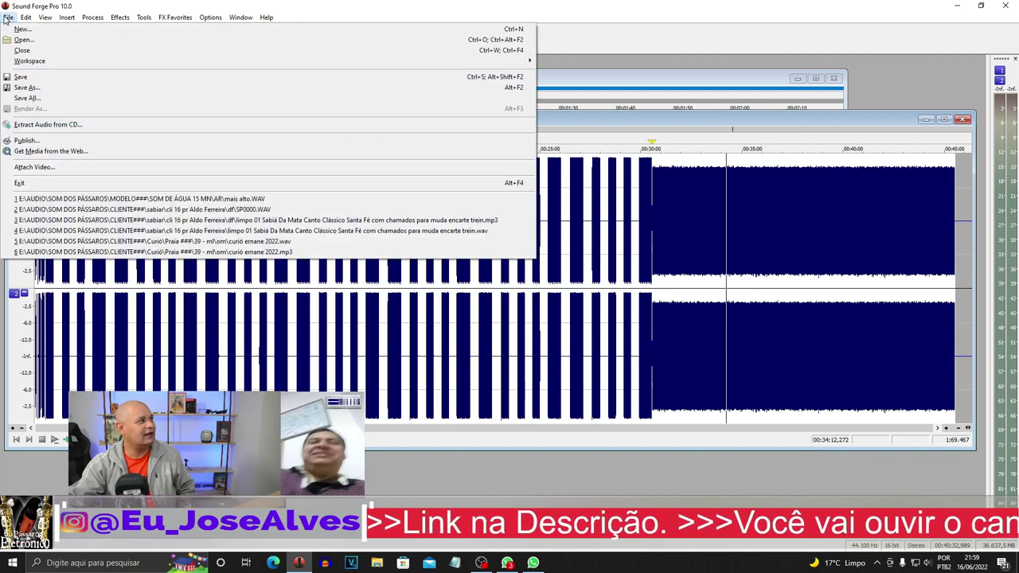
left_click(32, 87)
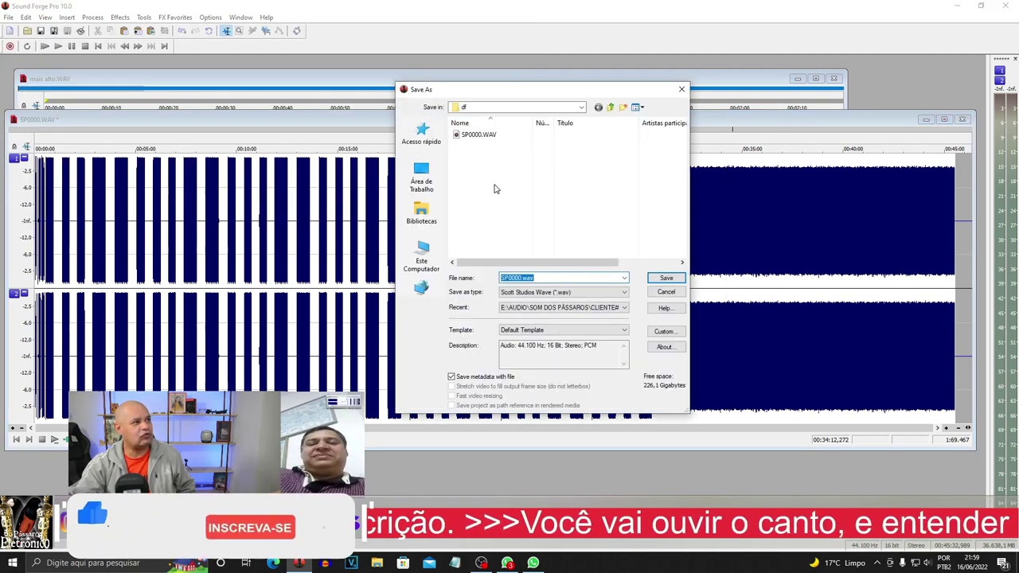
left_click(609, 108)
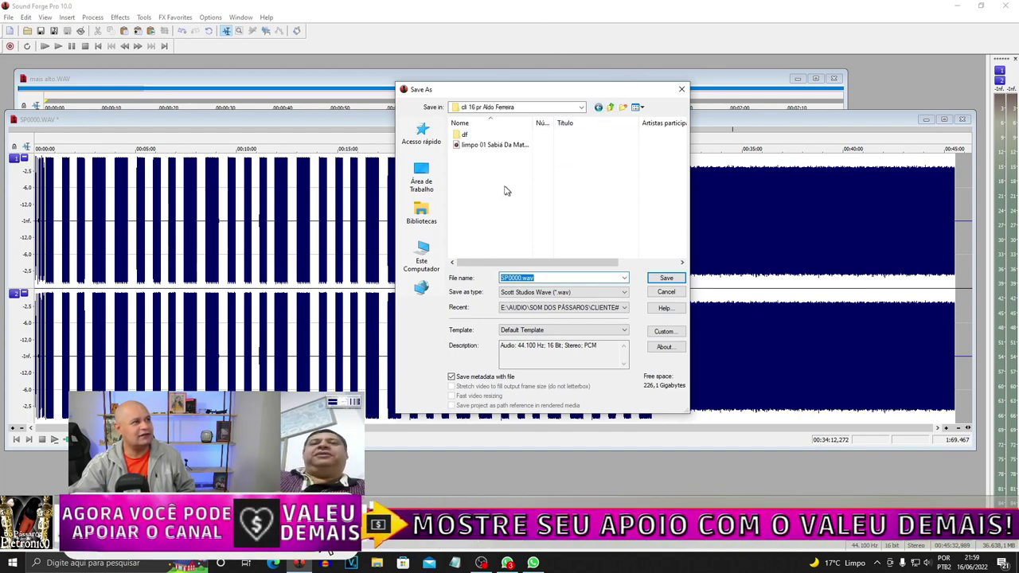
right_click(501, 185)
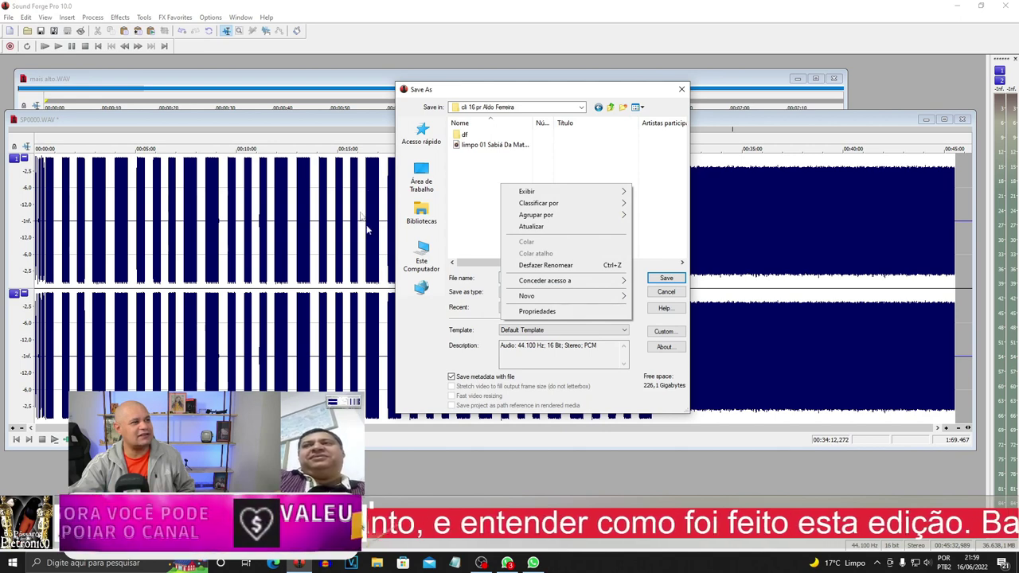
double_click(462, 135)
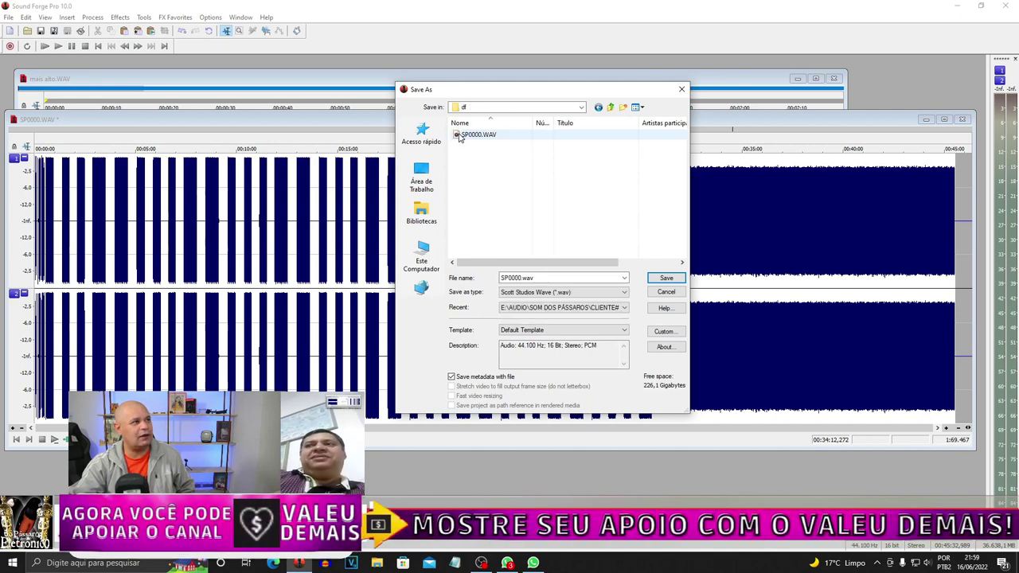
right_click(475, 189)
mouse_move(555, 301)
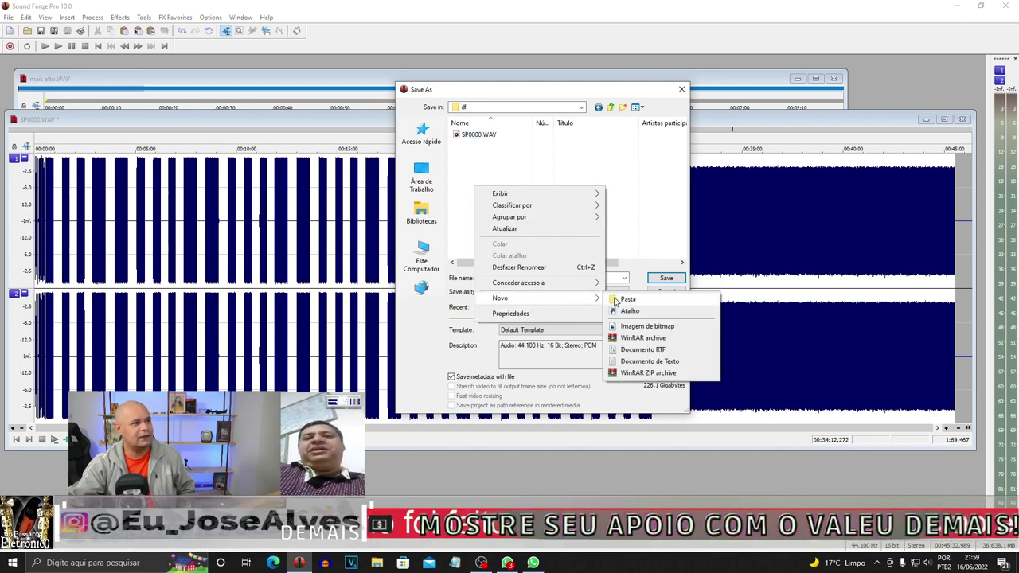
left_click(618, 297)
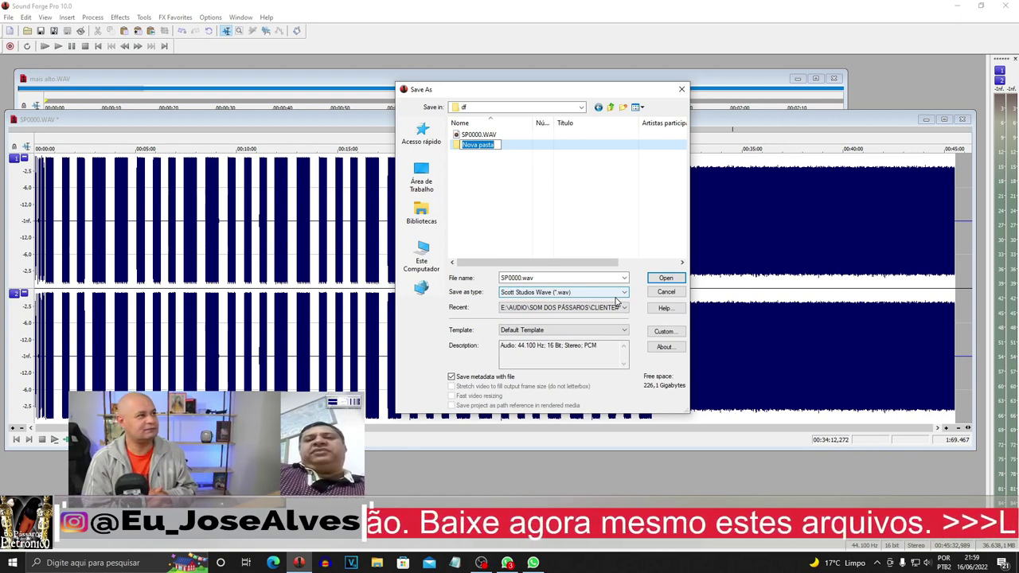
type("ar")
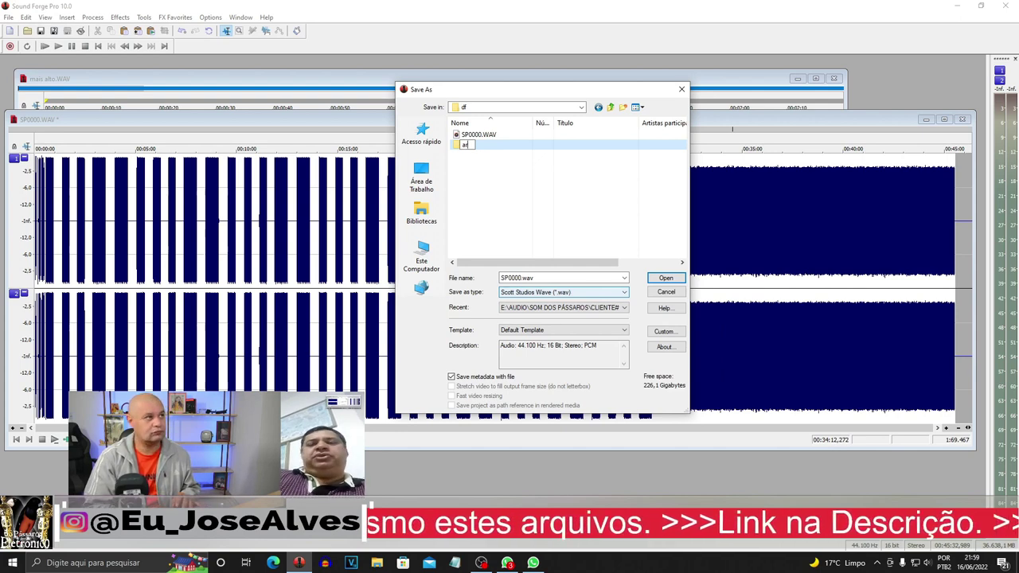
key("Return")
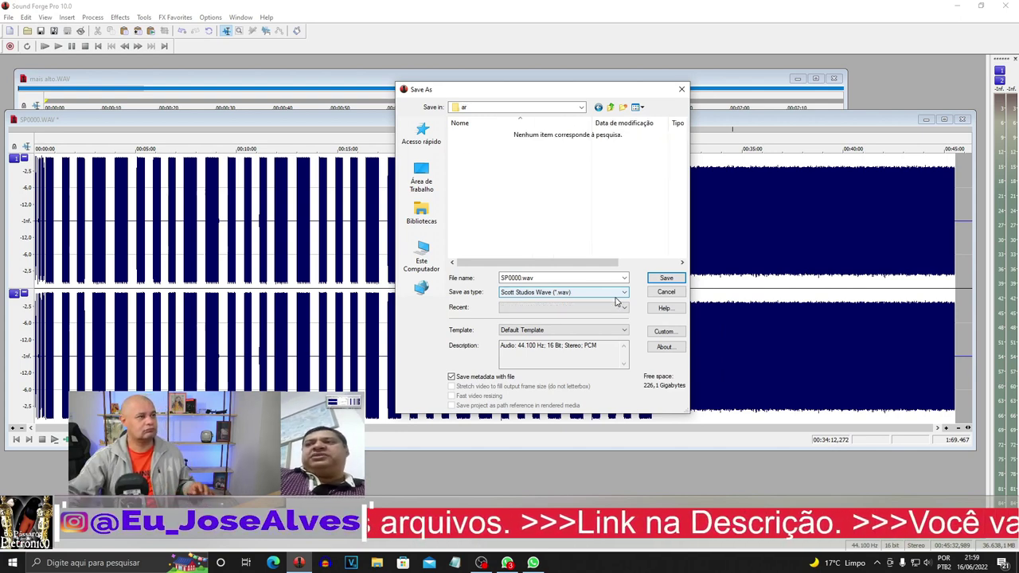
Save the audio as SP0000.mp3 in MP3 Audio format and extend its waveform window upward.
left_click(615, 296)
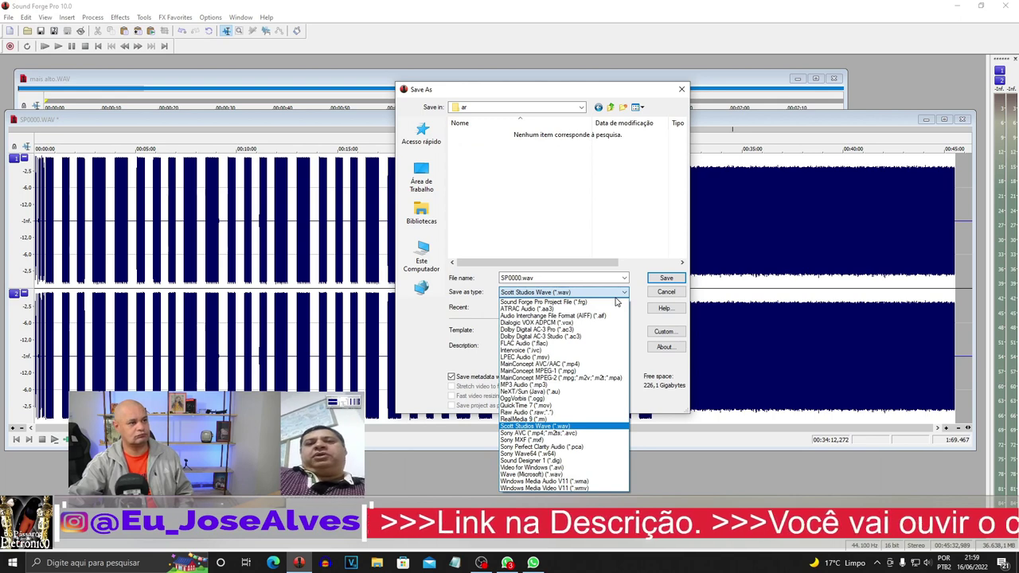
left_click(541, 385)
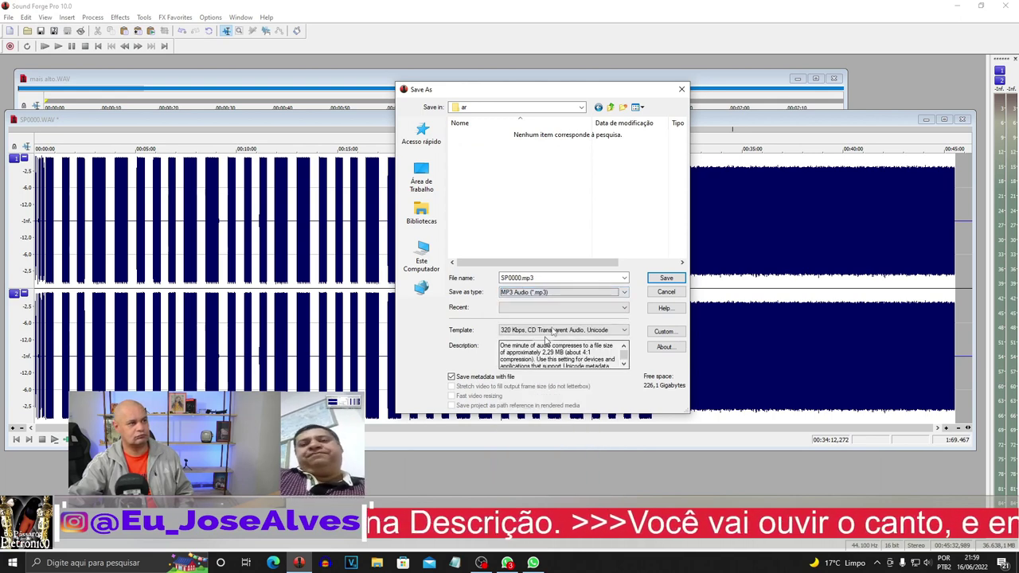
left_click(678, 278)
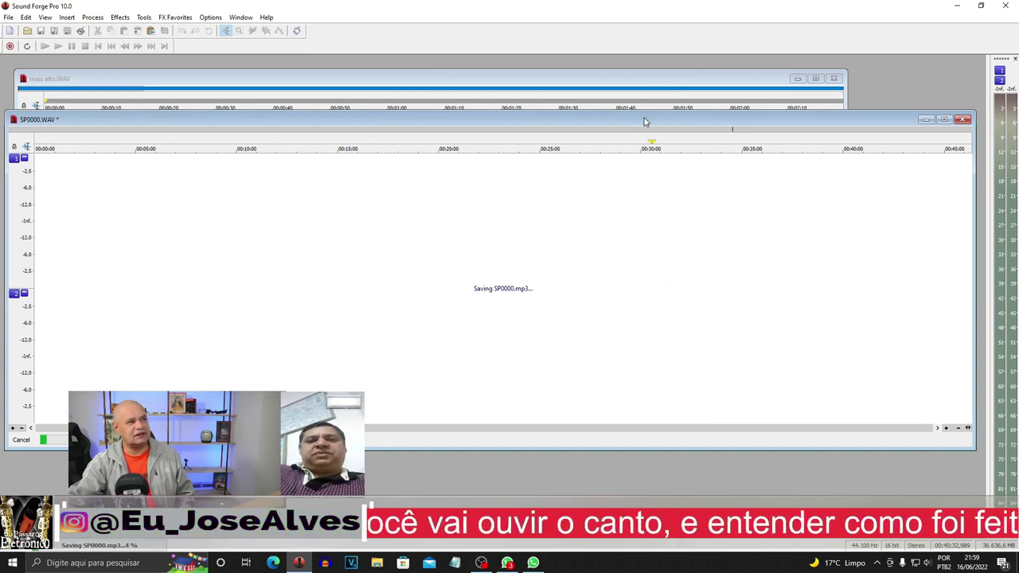
left_click_drag(643, 112, 635, 82)
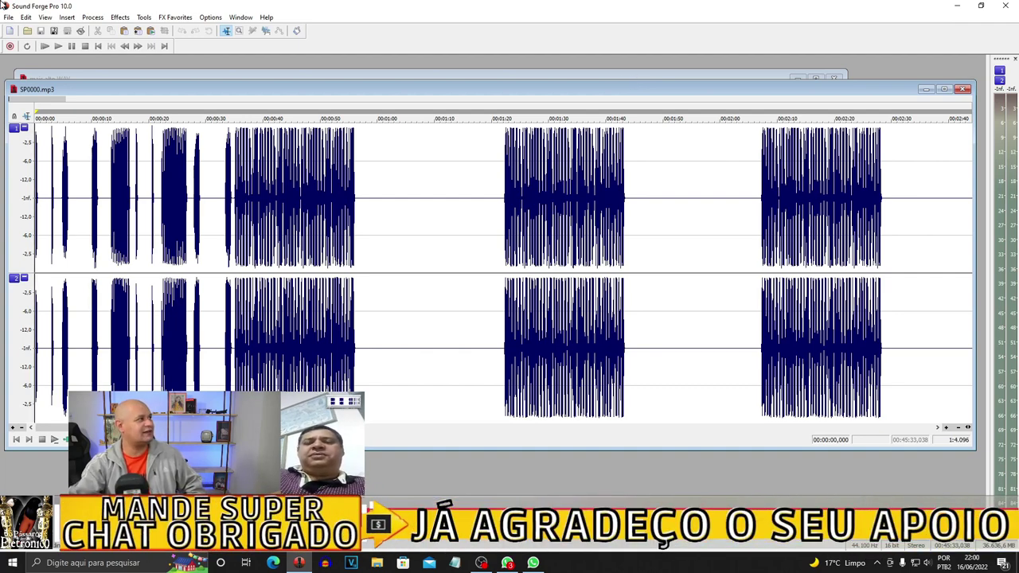
Save a copy of the audio in the ar folder as SP0000.wav in Scott Studios Wave format, accepting the default Scott Studios information.
left_click(7, 18)
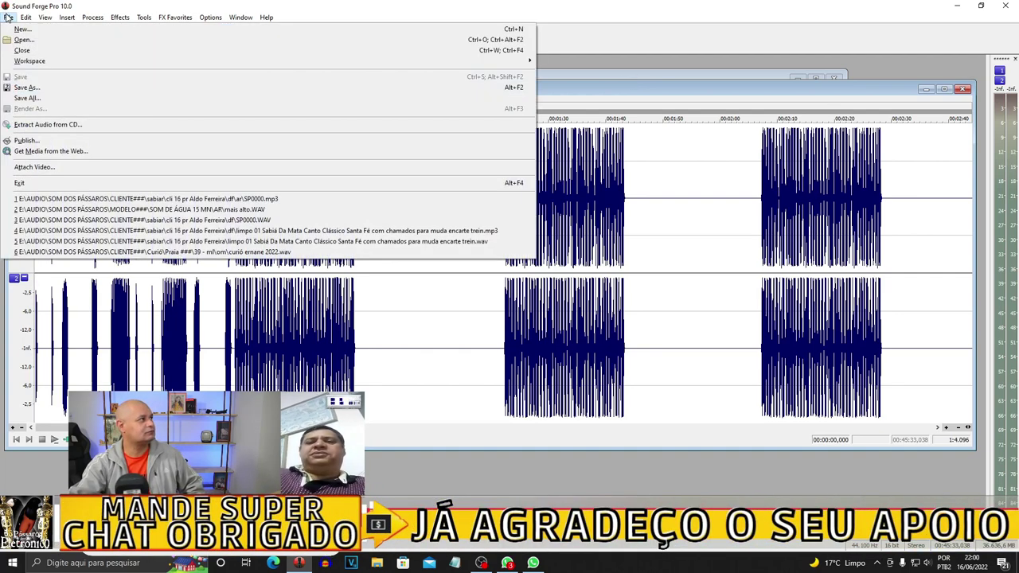
left_click(37, 88)
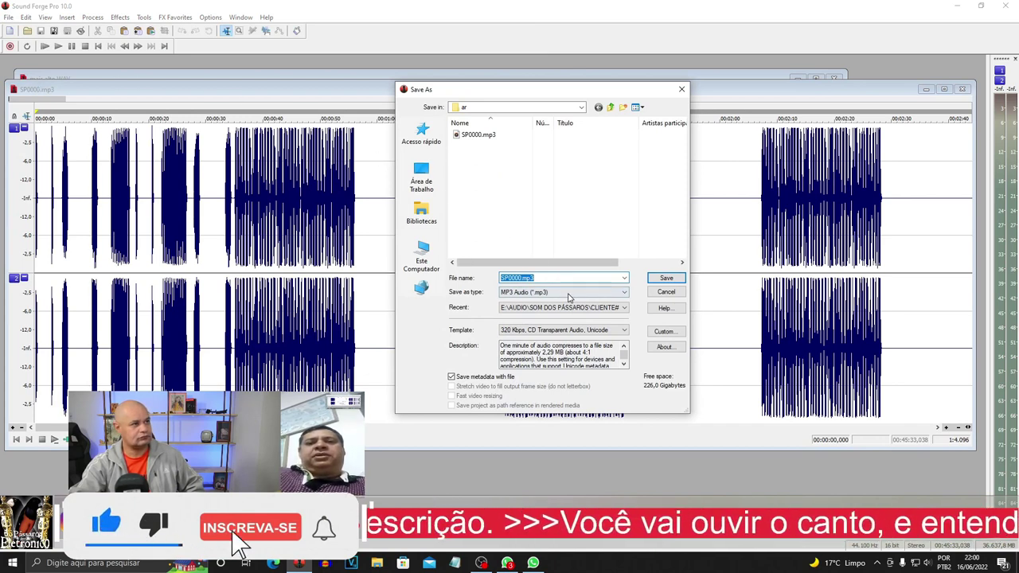
left_click(567, 292)
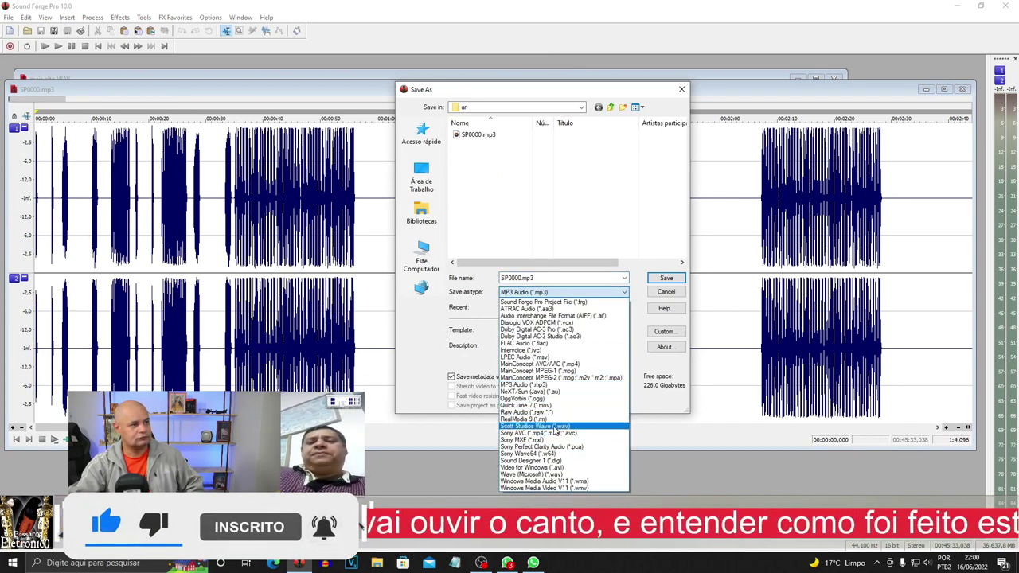
left_click(556, 427)
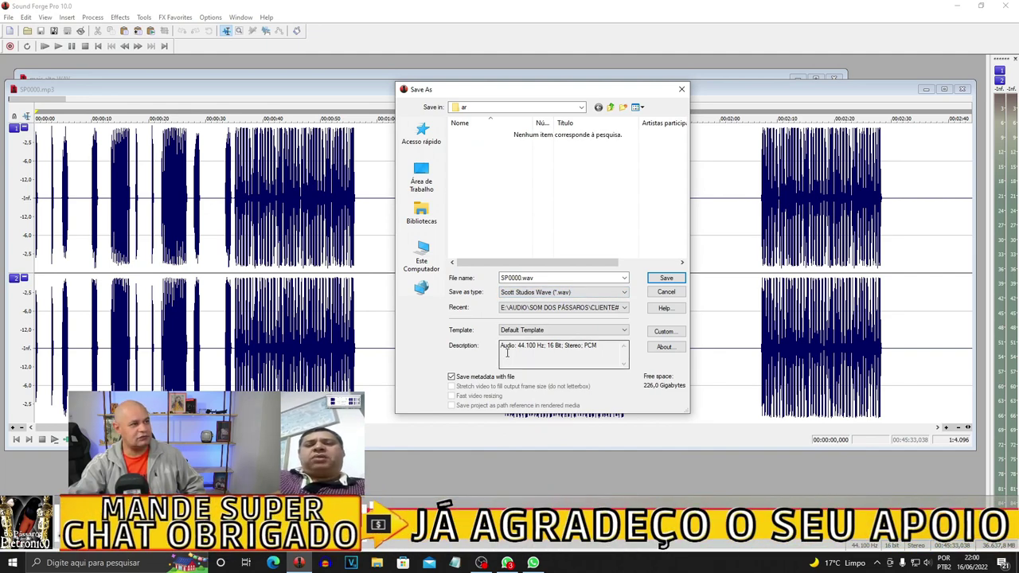
left_click(666, 278)
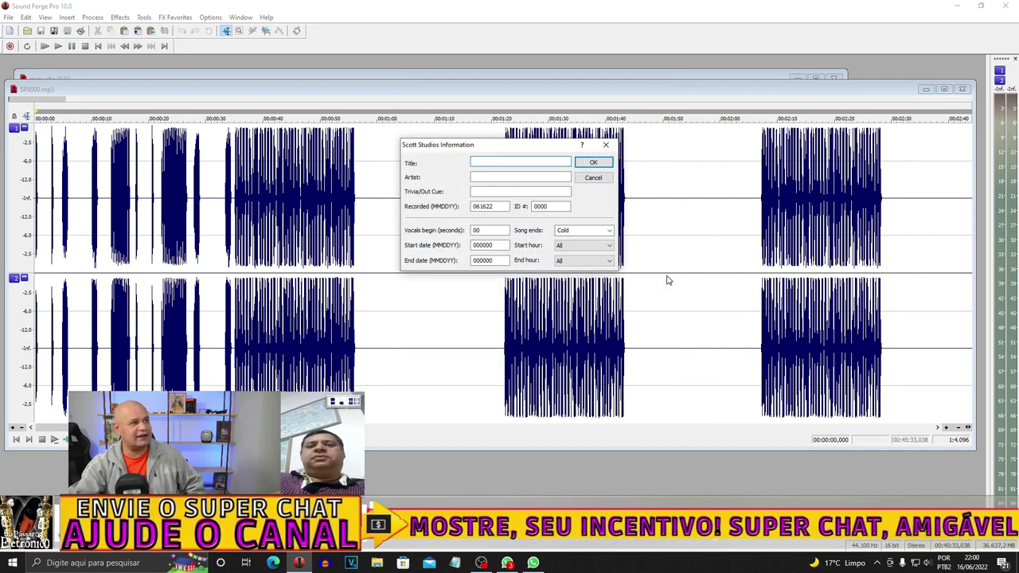
left_click(596, 162)
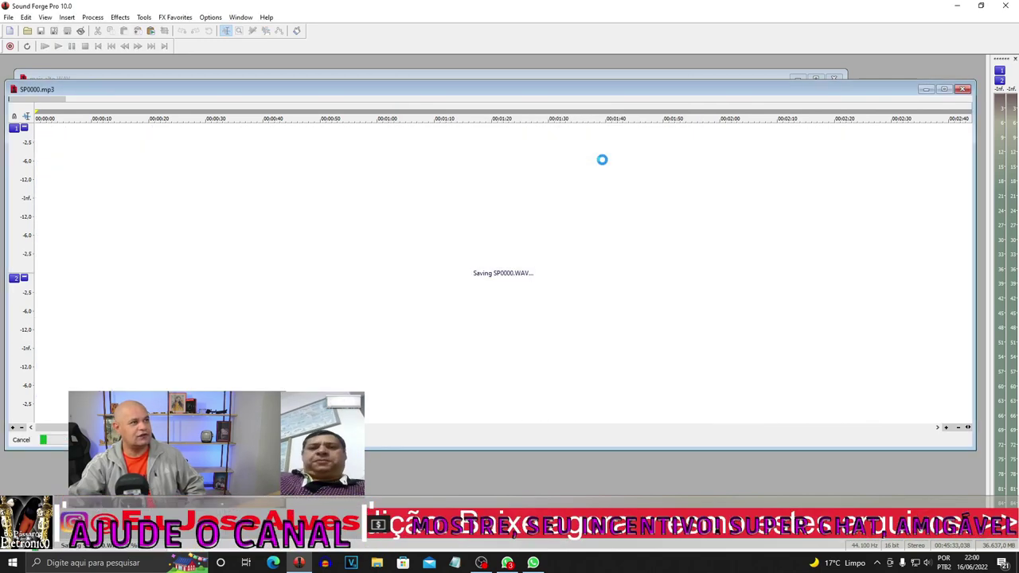
Close the SP0000.WAV and mais alto.WAV audio windows and exit the audio editor.
left_click_drag(671, 91, 671, 75)
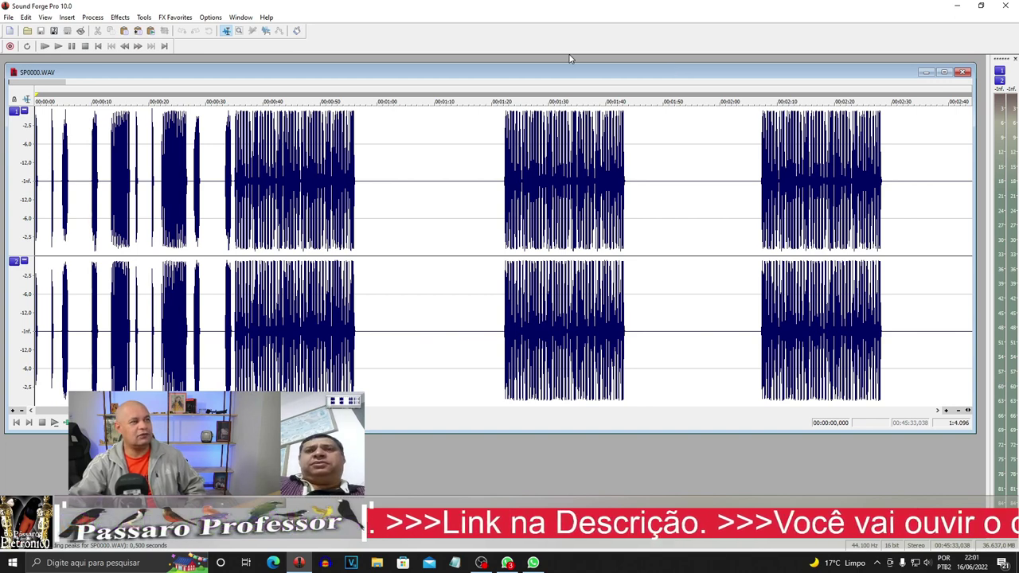
left_click(961, 73)
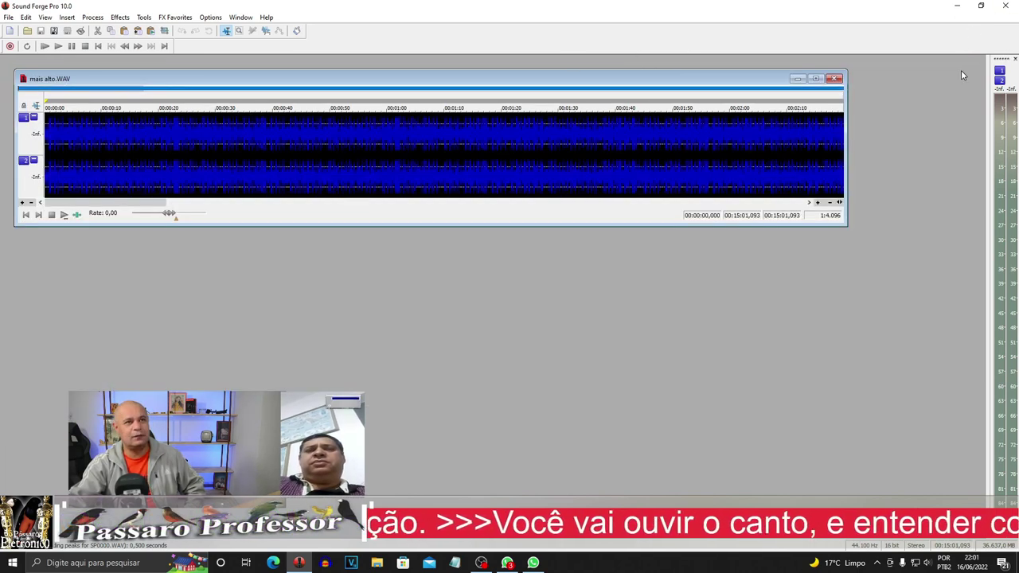
left_click(834, 78)
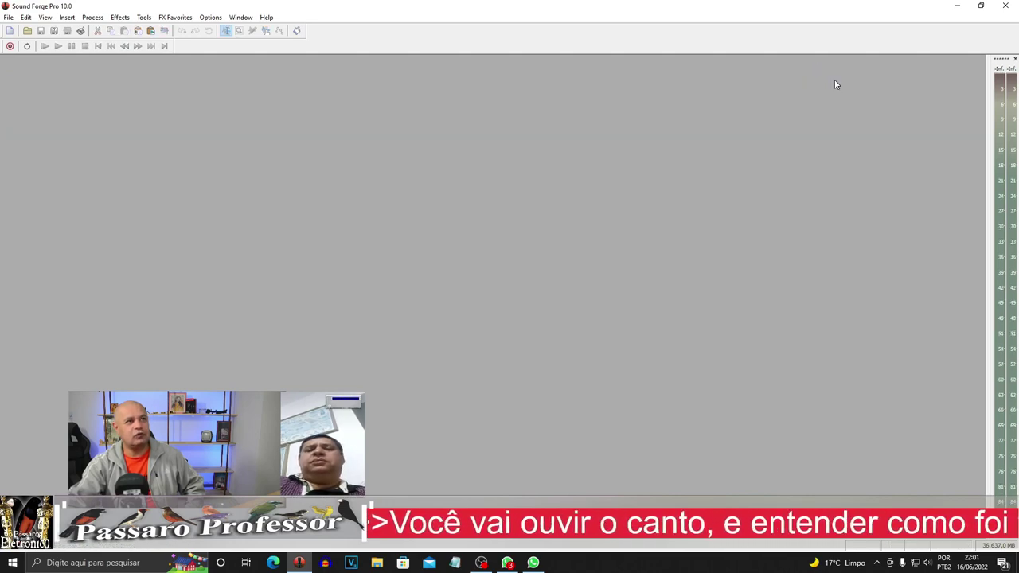
left_click(1007, 8)
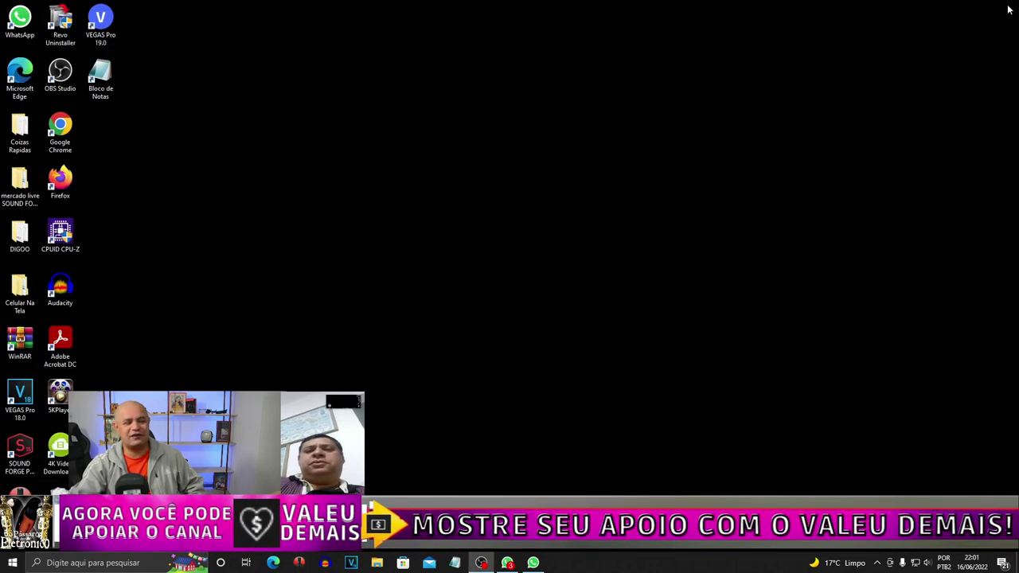